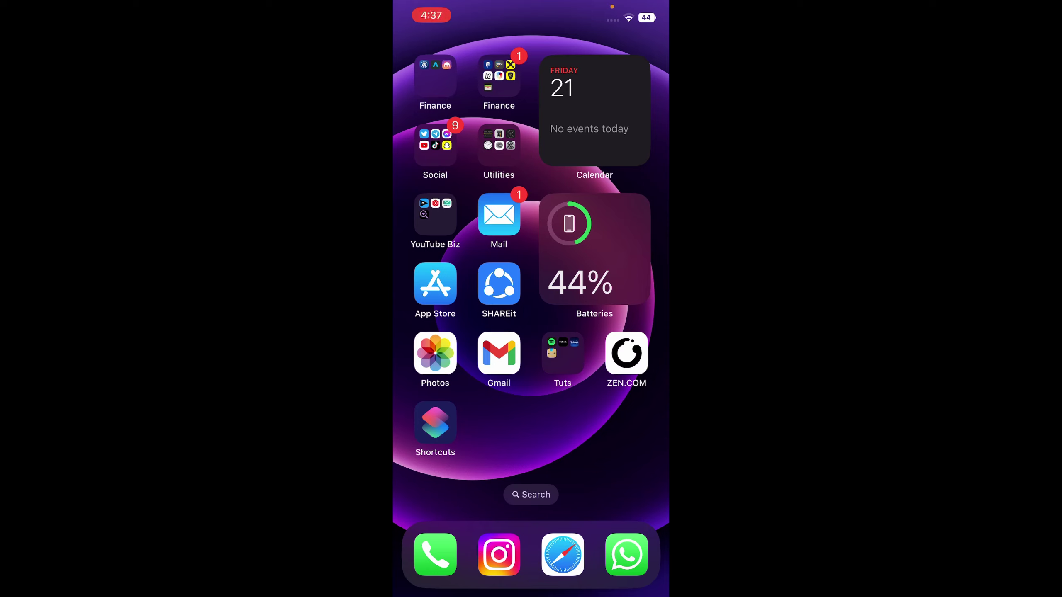
- Launch the Settings app from the home screen's Utilities folder
{"action": "left_click", "coordinate": [499, 146]}
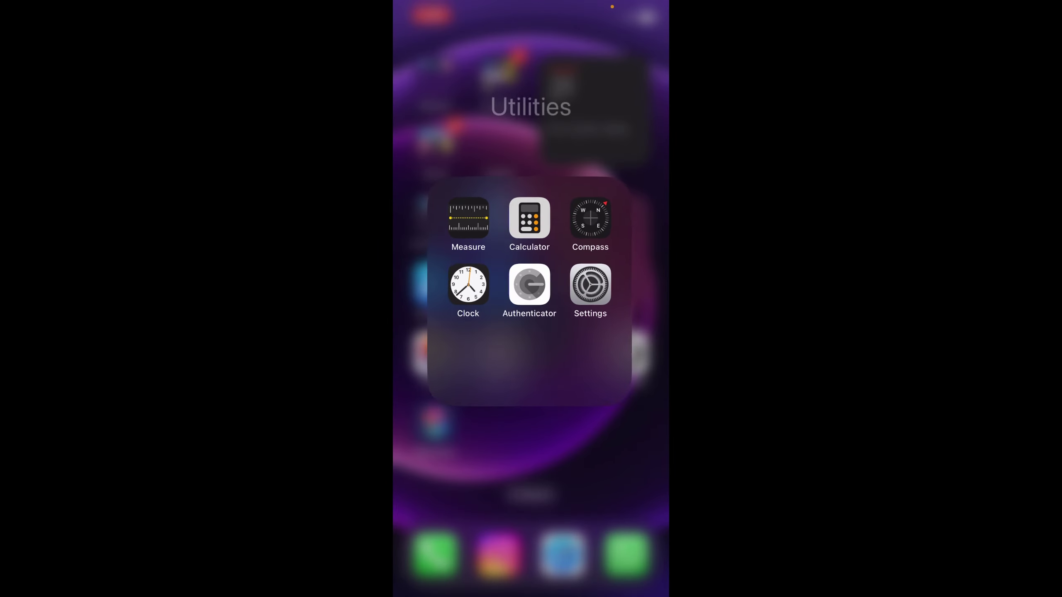
{"action": "left_click", "coordinate": [592, 287]}
{"action": "scroll", "coordinate": [531, 332], "scroll_direction": "down", "scroll_amount": 1}
{"action": "scroll", "coordinate": [532, 332], "scroll_direction": "down", "scroll_amount": 5}
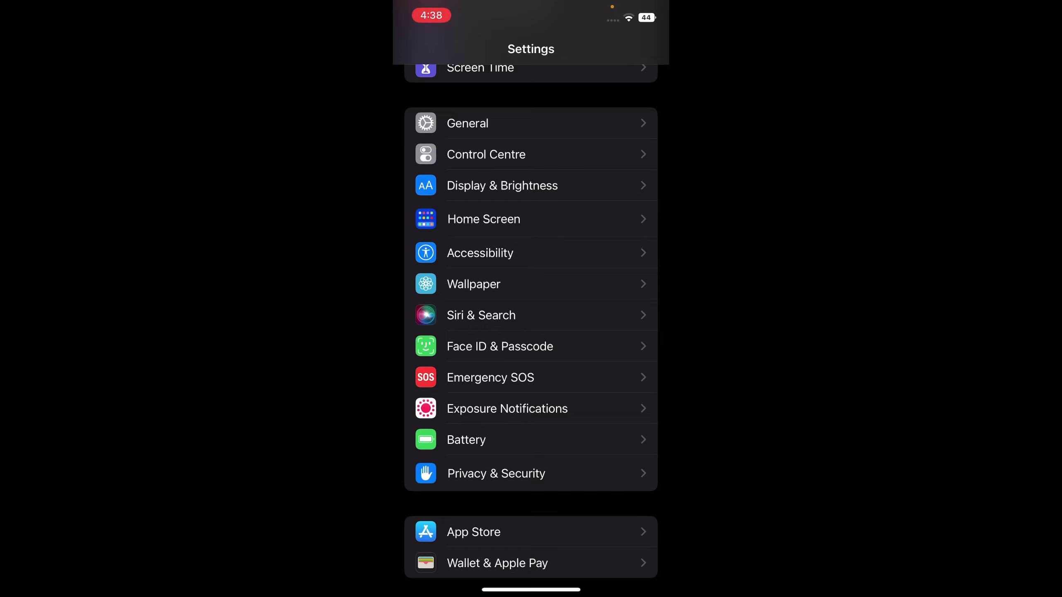
- Go to the Face ID & Passcode settings page
{"action": "left_click", "coordinate": [499, 347]}
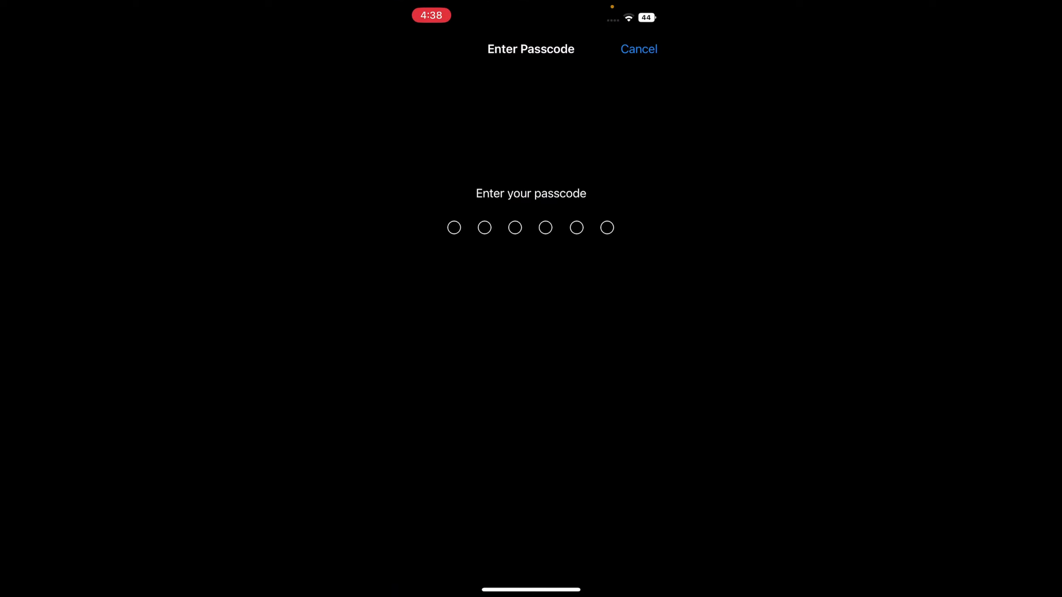
{"action": "type", "text": "000"}
{"action": "type", "text": "000"}
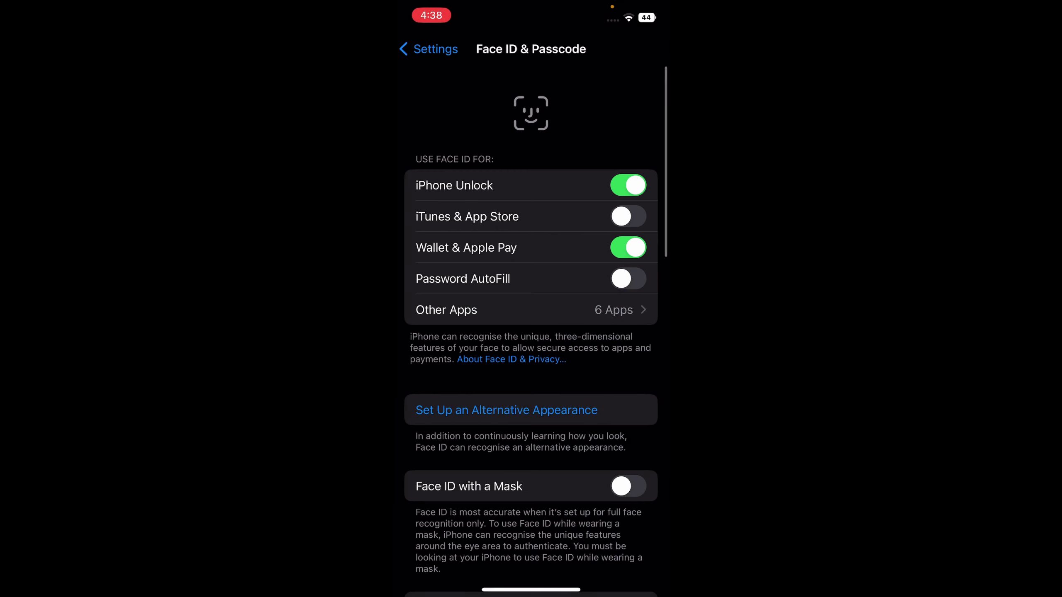
{"action": "scroll", "coordinate": [531, 332], "scroll_direction": "down", "scroll_amount": 10}
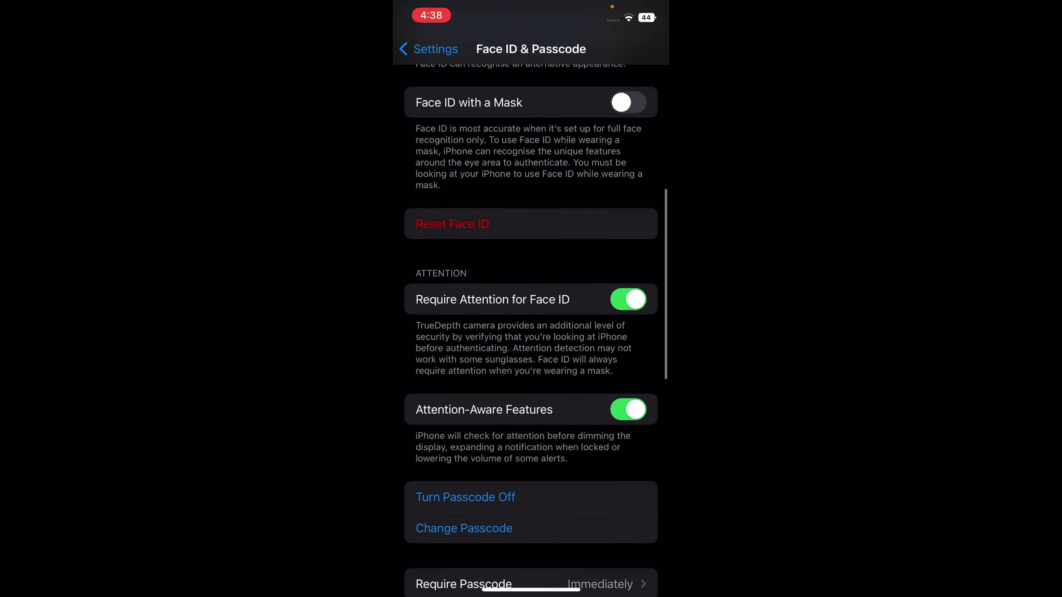
{"action": "scroll", "coordinate": [531, 332], "scroll_direction": "down", "scroll_amount": 2}
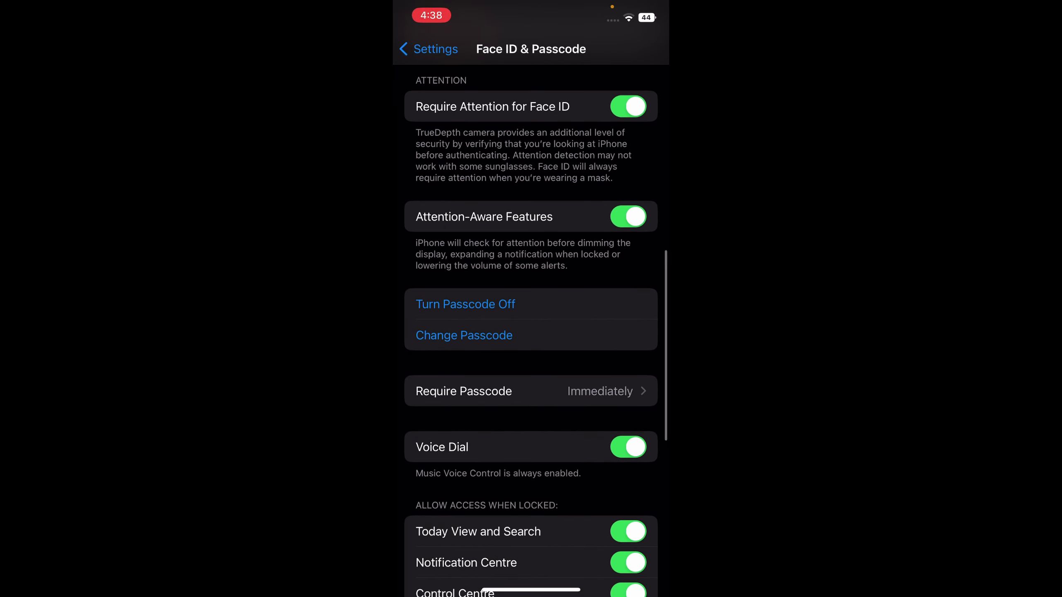
- Start the Change Passcode flow from Face ID & Passcode
{"action": "left_click", "coordinate": [465, 335]}
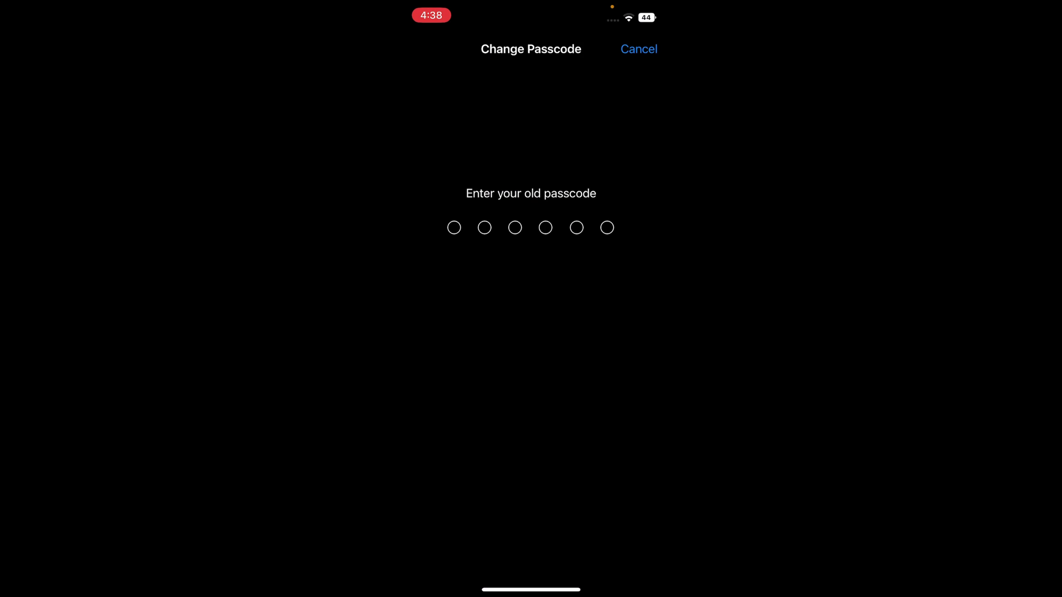
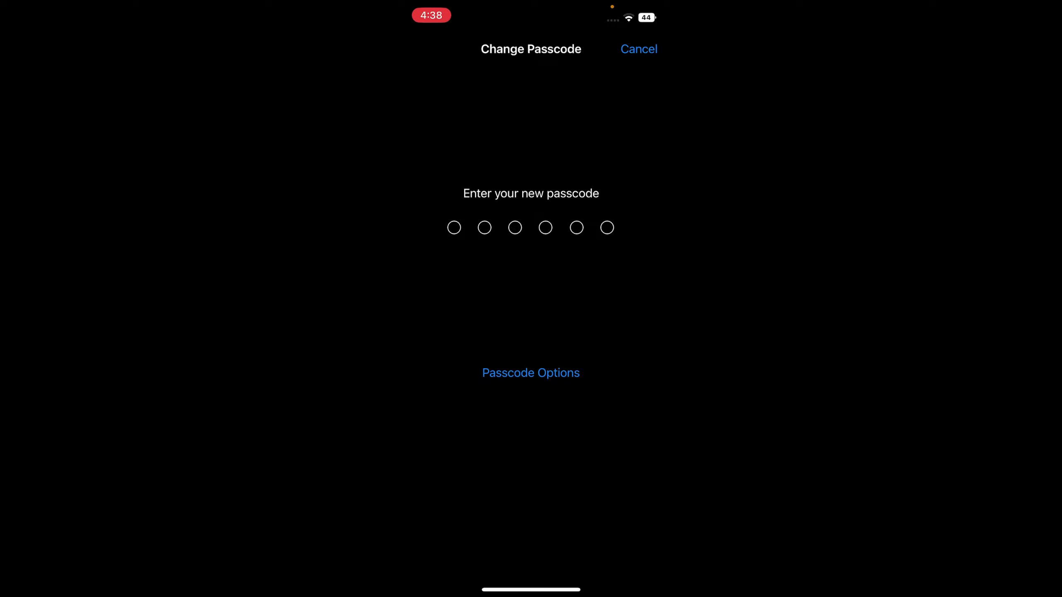
- Try Custom Numeric Code in Passcode Options, then reopen the passcode type list
{"action": "left_click", "coordinate": [530, 373]}
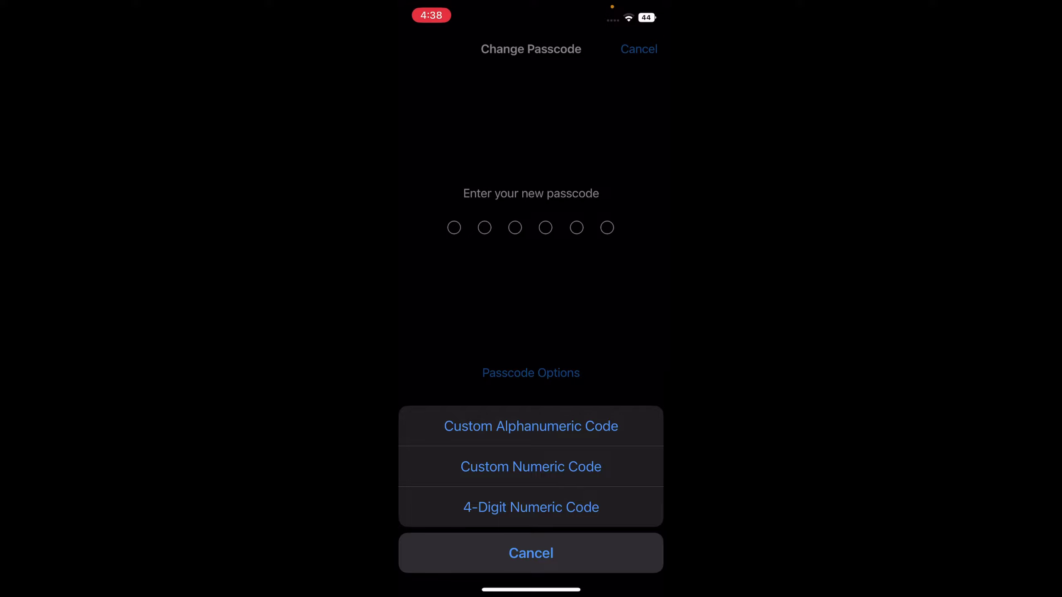
{"action": "left_click", "coordinate": [530, 466]}
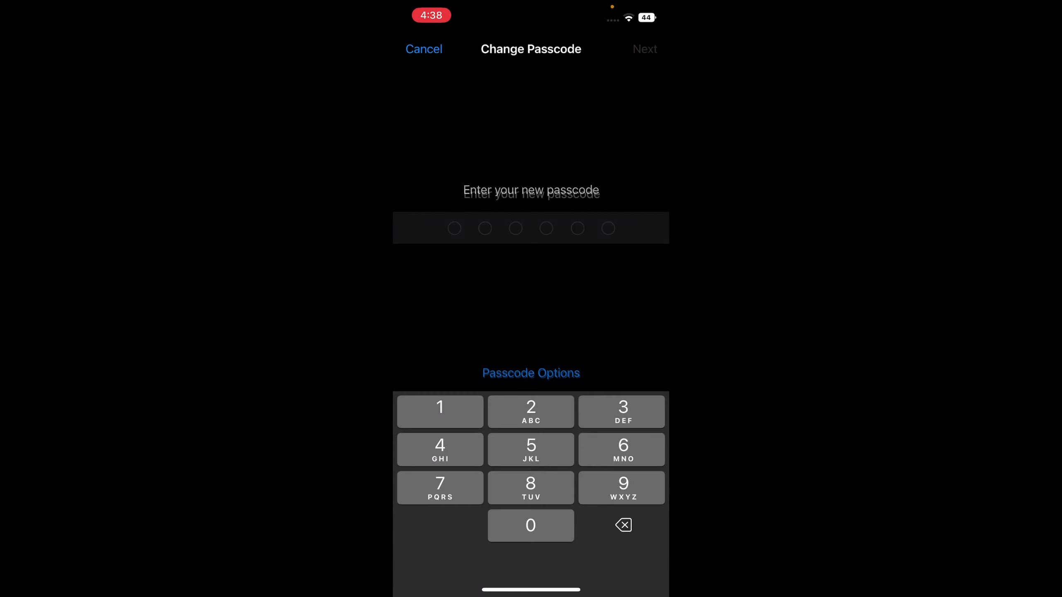
{"action": "type", "text": "1"}
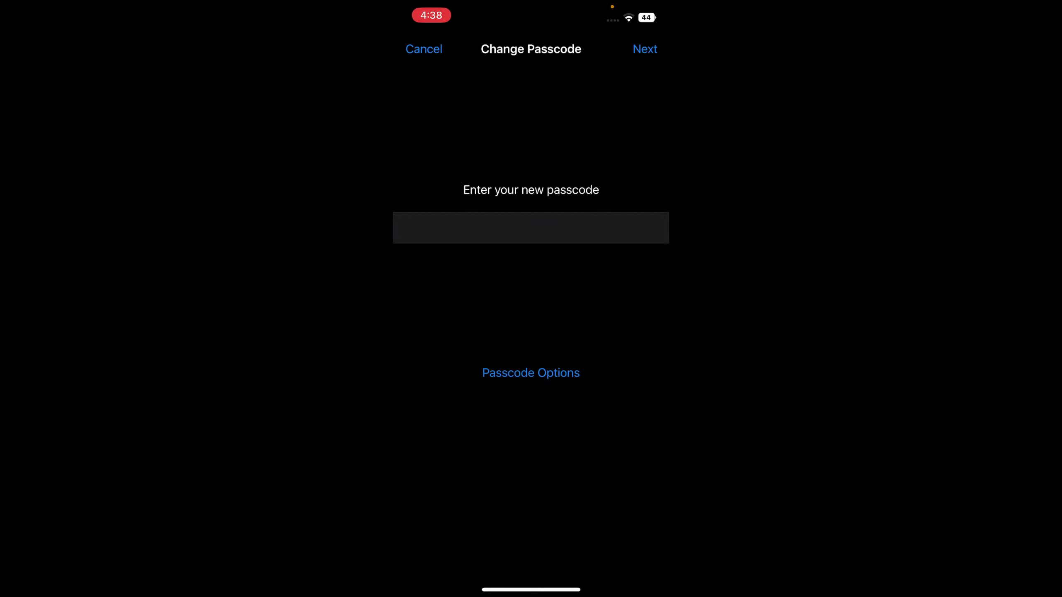
{"action": "left_click", "coordinate": [531, 373]}
- Choose 4-Digit Numeric Code as the new passcode format
{"action": "left_click", "coordinate": [530, 507]}
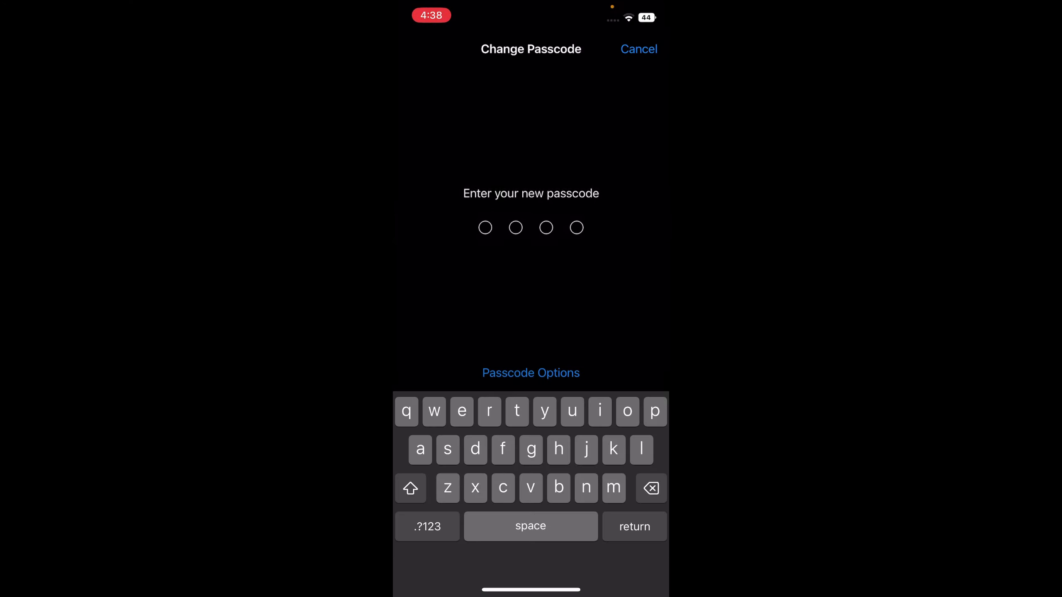
{"action": "type", "text": "11"}
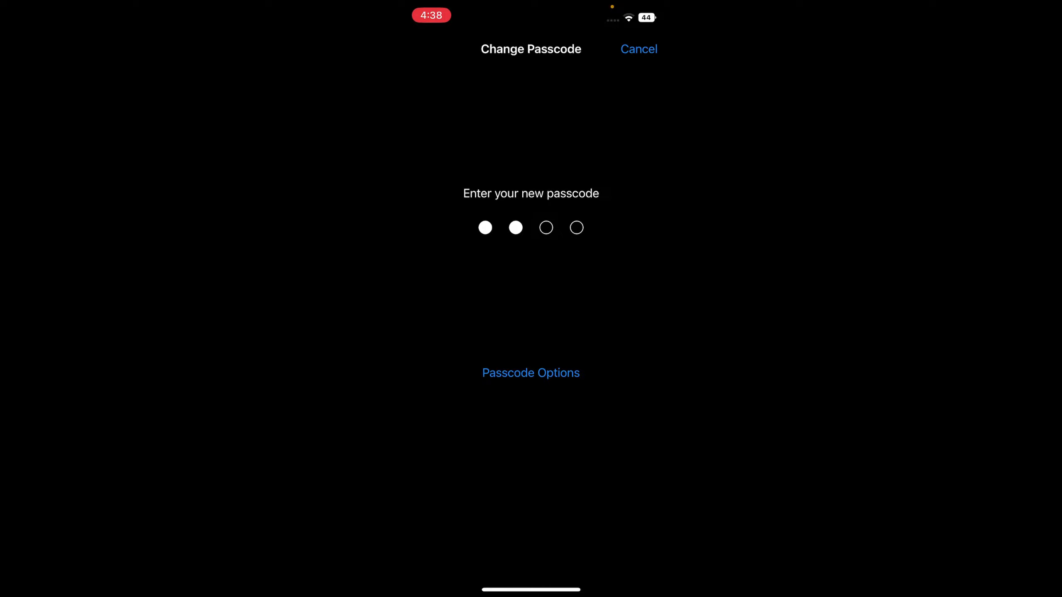
{"action": "type", "text": "111"}
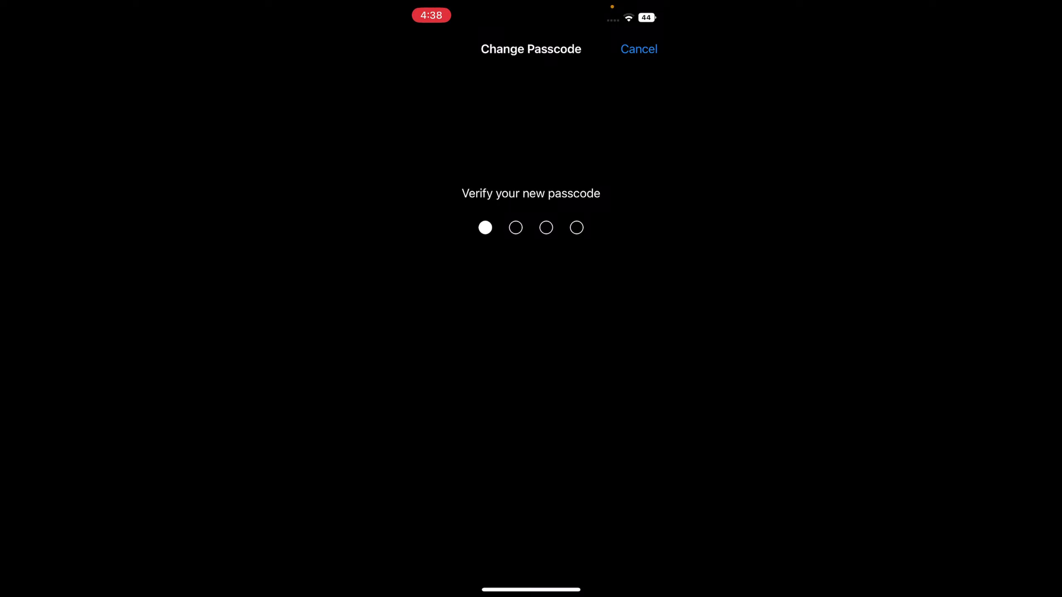